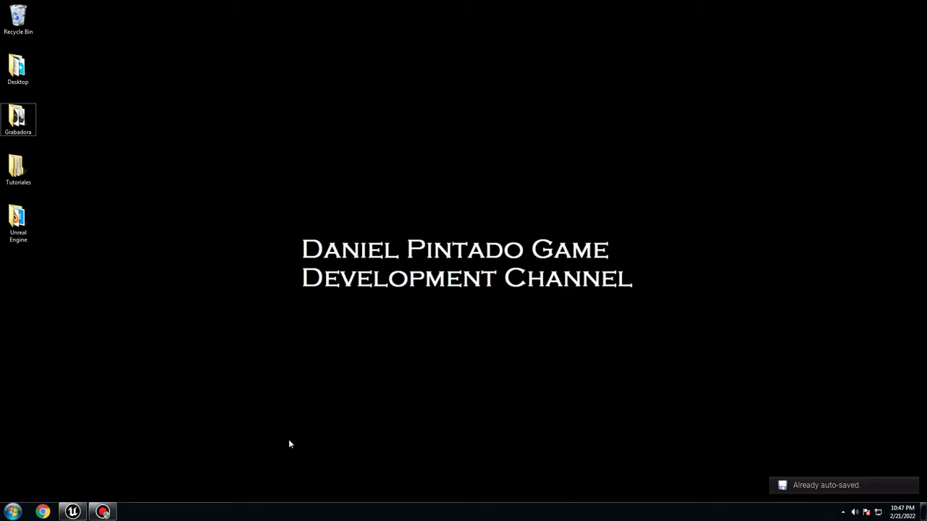
Switch to Unreal Editor and disable Enable AutoSave in the editor preferences
left_click(70, 513)
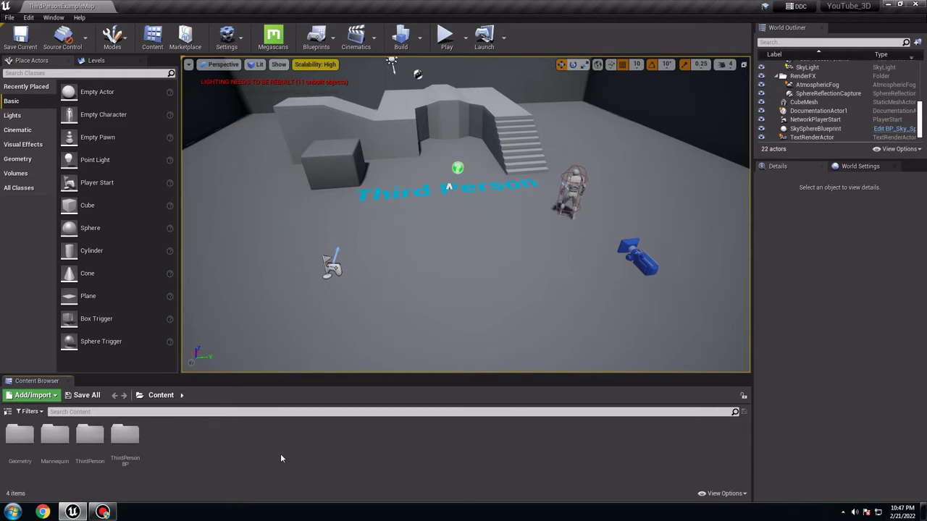
left_click(28, 17)
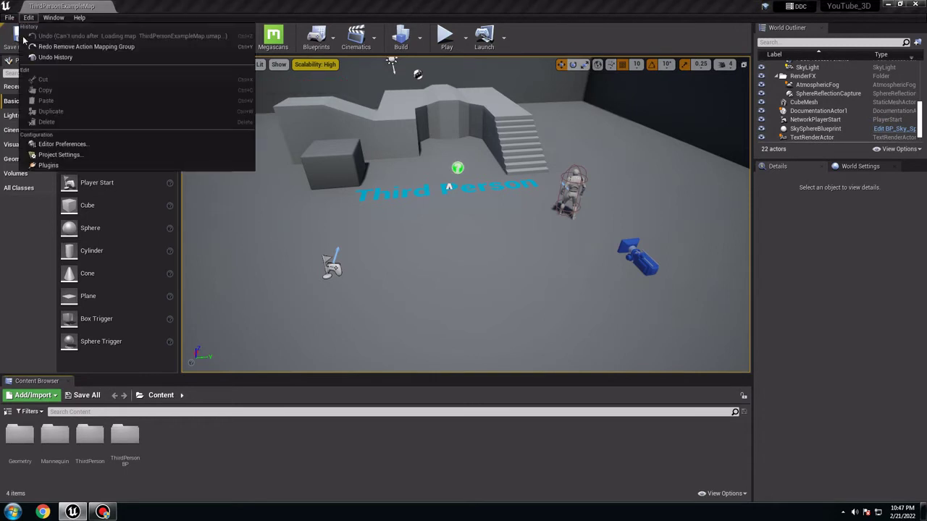
left_click(65, 145)
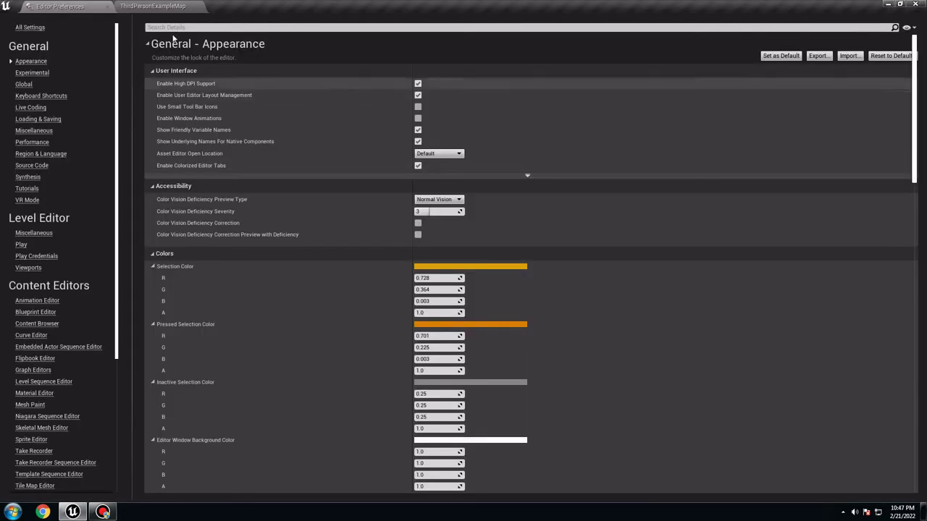
left_click(178, 30)
type("autosa")
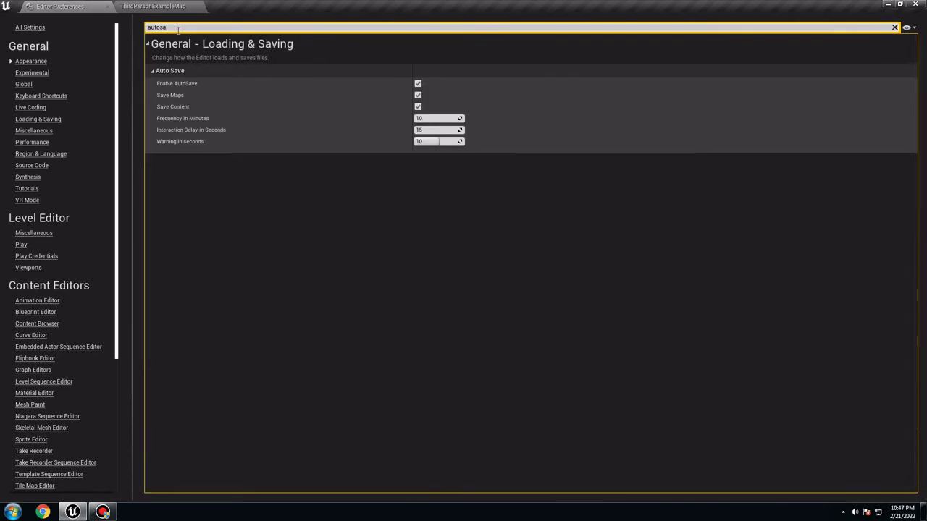
left_click(418, 83)
Find the joystick preference, disable Level Editor Joystick Controls and close the editor preferences
type("y")
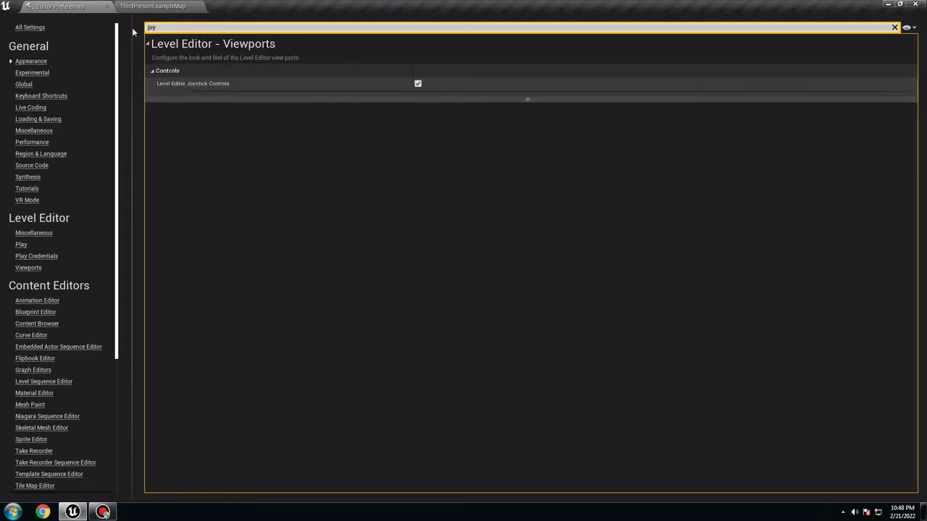
left_click(418, 84)
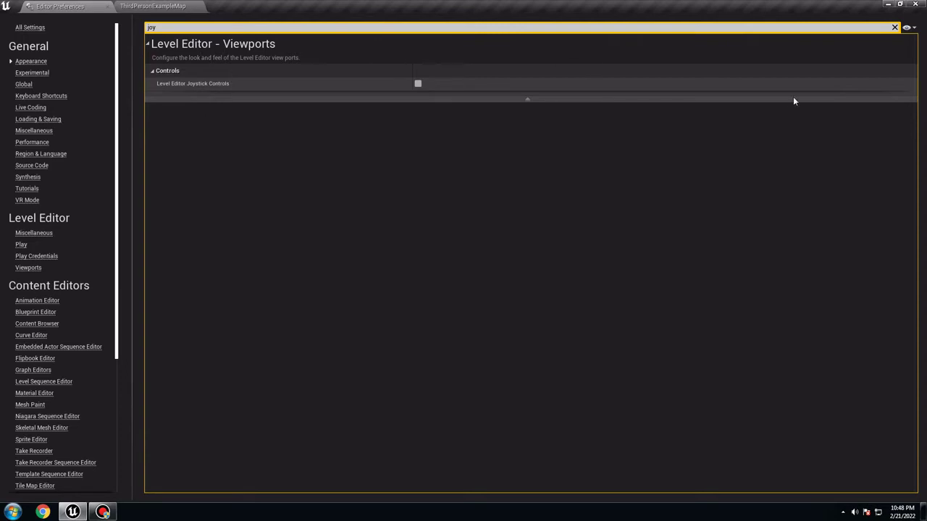
left_click(895, 27)
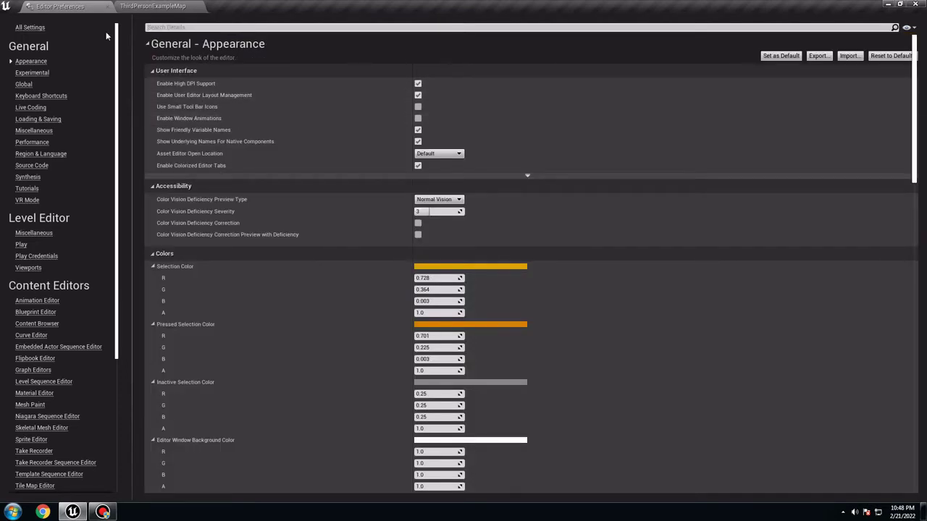
left_click(107, 7)
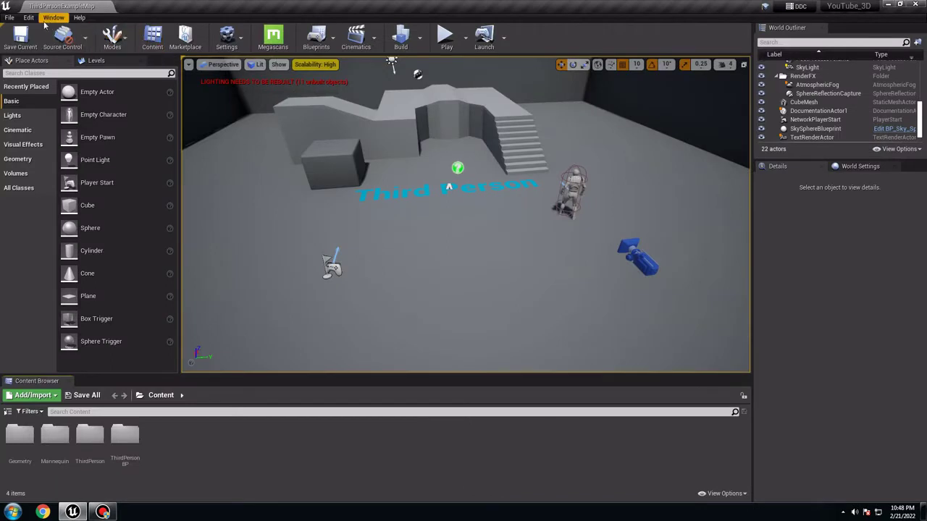
Open the Input section of the project settings and remove the ResetVR action mapping
left_click(29, 17)
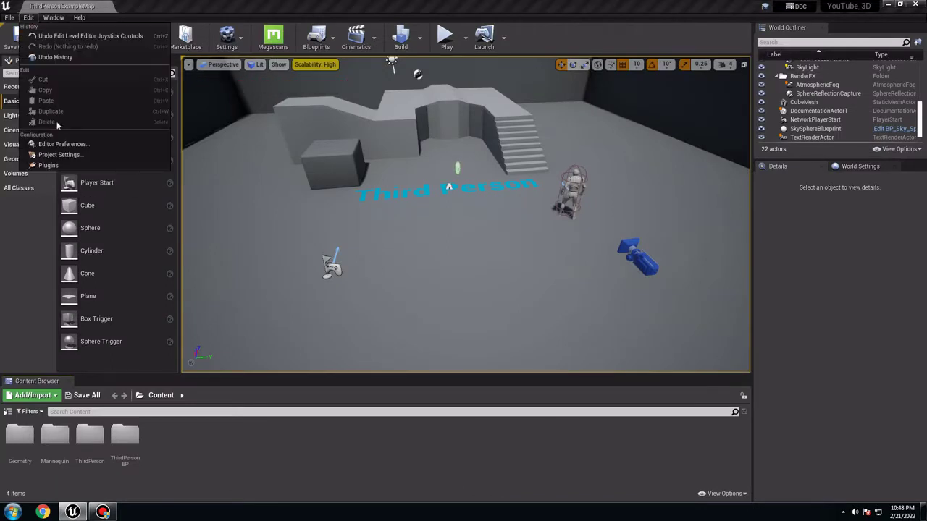
left_click(68, 155)
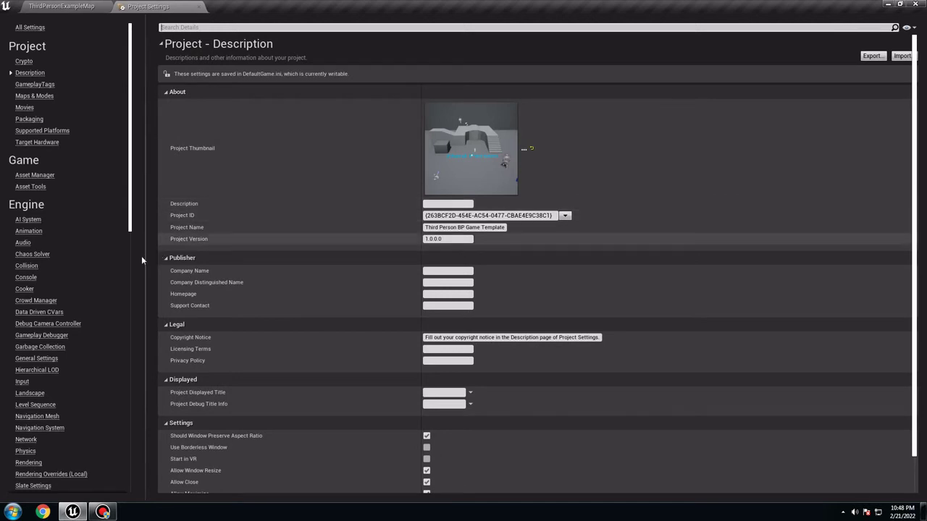
left_click(22, 381)
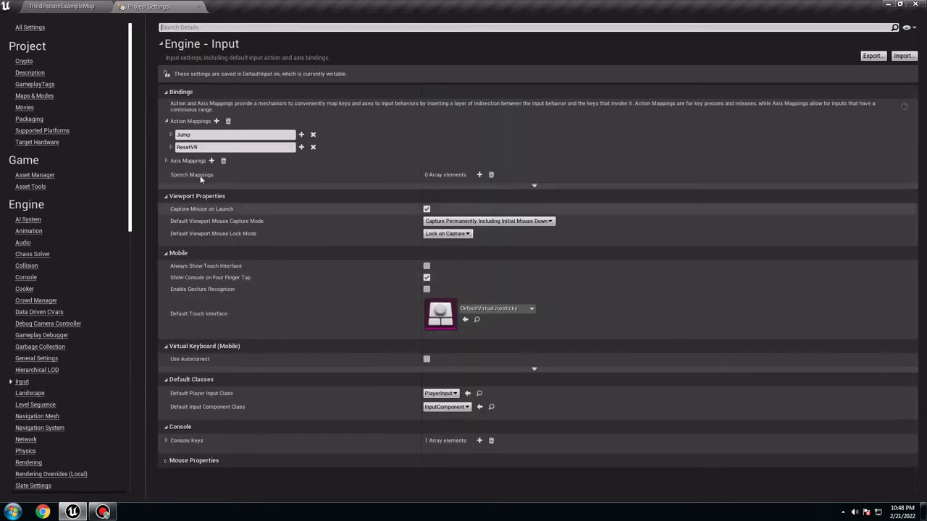
left_click(313, 146)
Remove every Jump key binding except Space Bar and Gamepad Face Button Bottom, and close the project settings
left_click(171, 135)
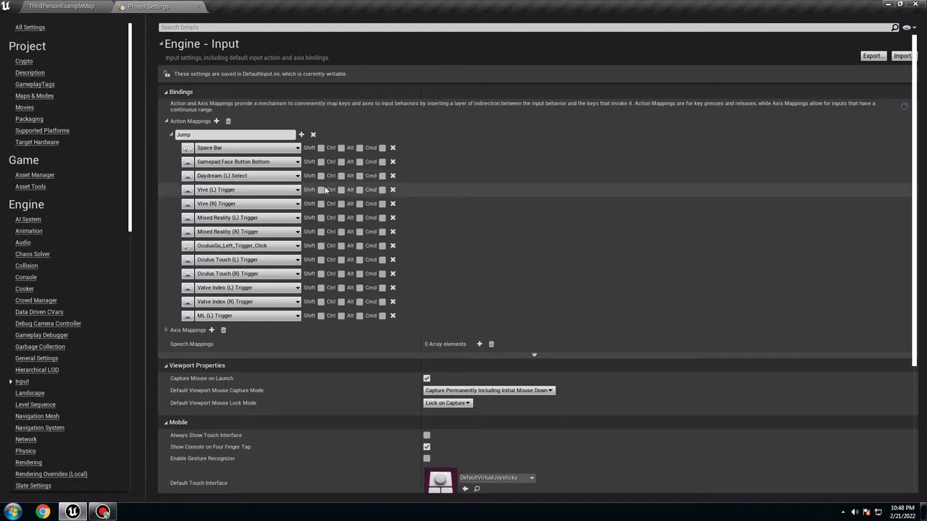
left_click(393, 175)
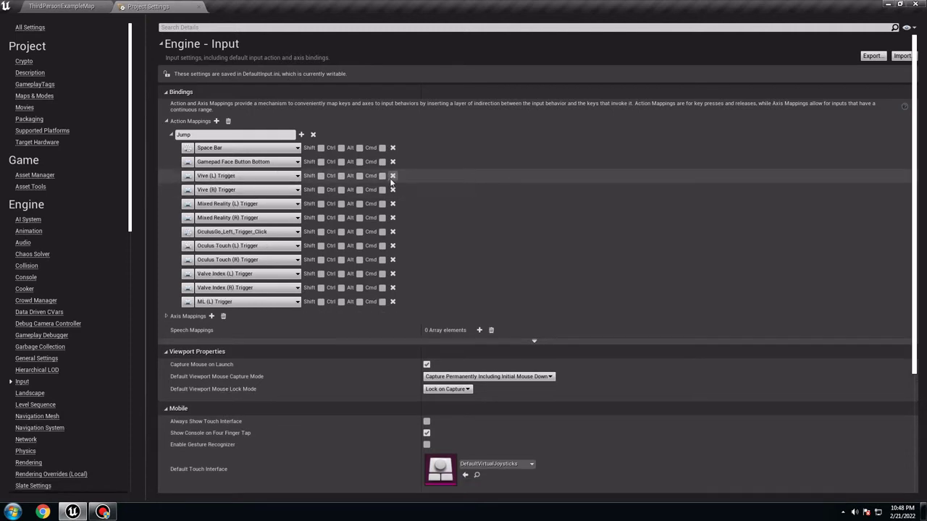
left_click(393, 176)
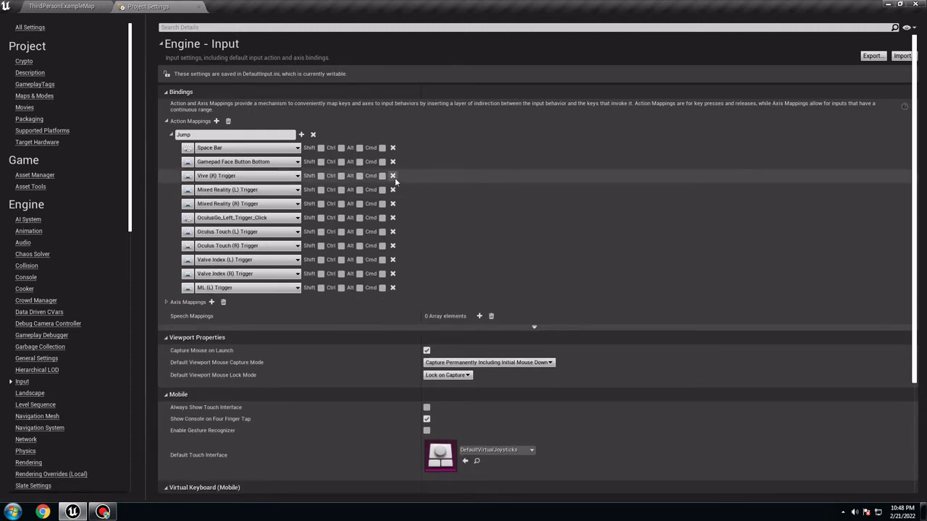
left_click(393, 176)
left_click(393, 176)
left_click(393, 176)
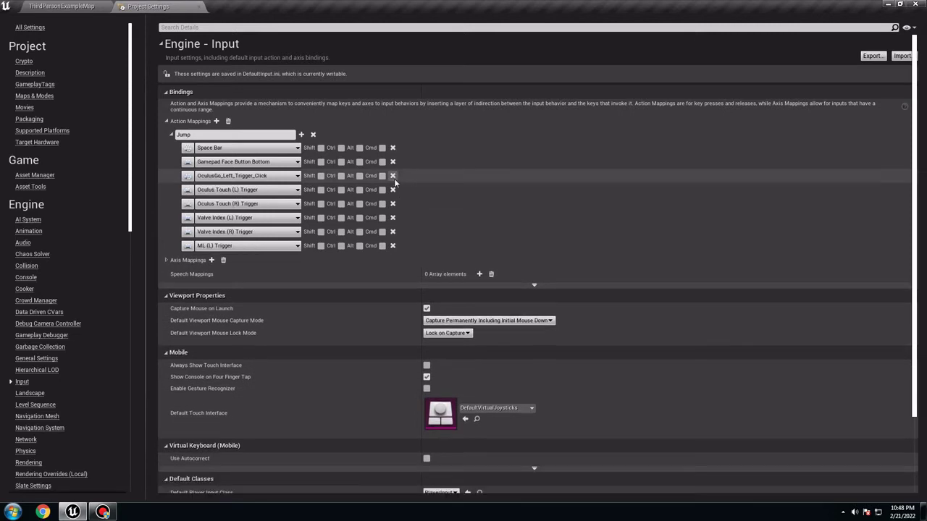
left_click(394, 179)
left_click(394, 179)
left_click(394, 179)
left_click(394, 179)
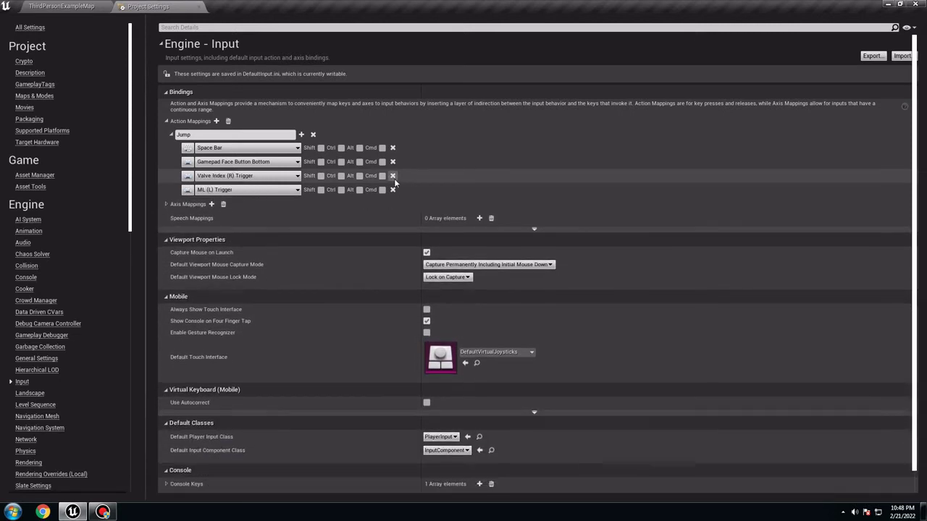
left_click(393, 178)
left_click(393, 177)
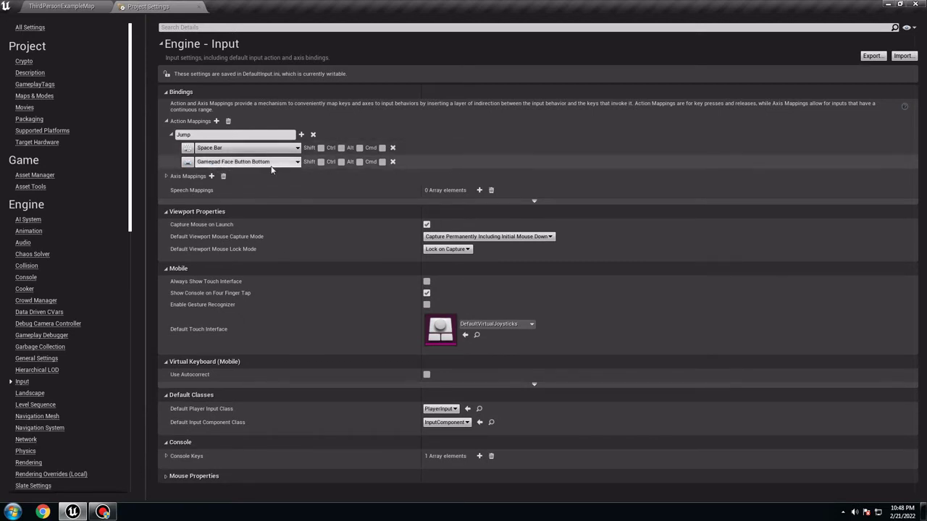
left_click(171, 135)
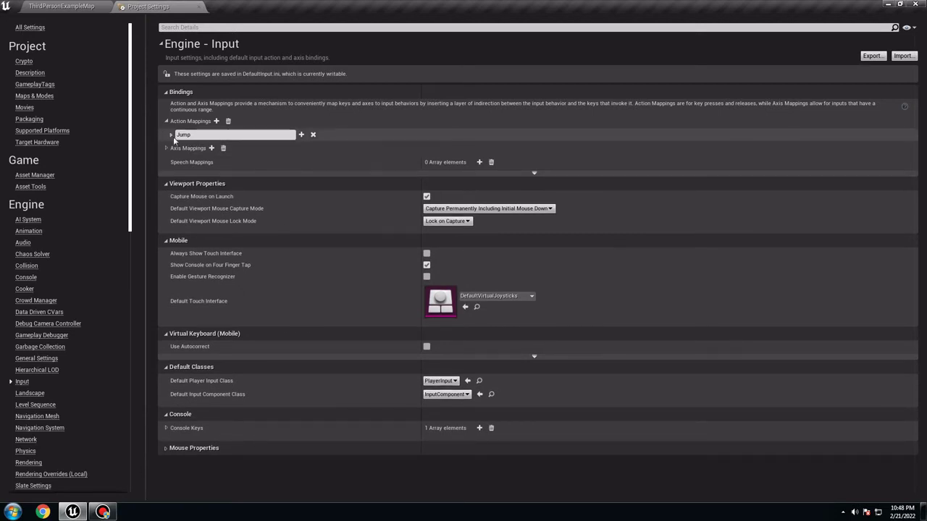
left_click(199, 6)
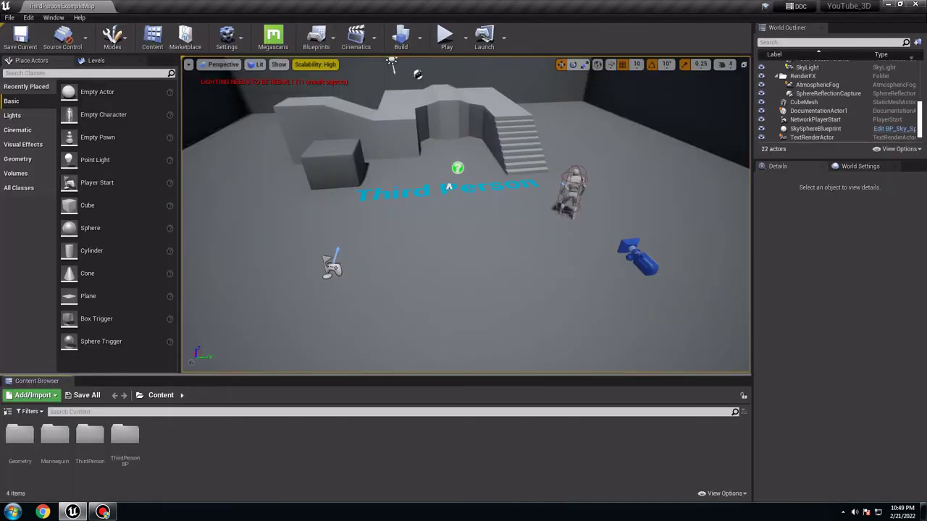
Delete the sphere reflection capture and the loose cube mesh from the level
right_click_drag(407, 224, 366, 148)
right_click_drag(407, 224, 454, 208)
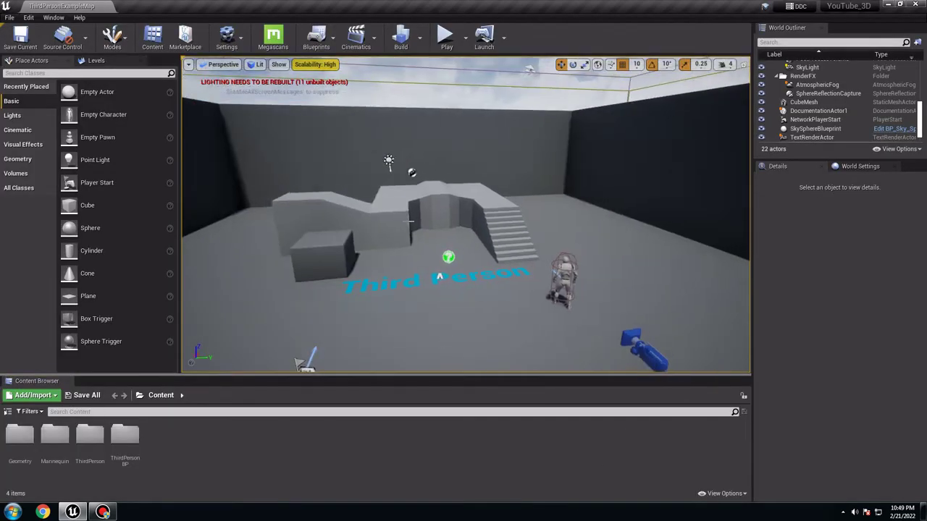
left_click(410, 170)
key("Delete")
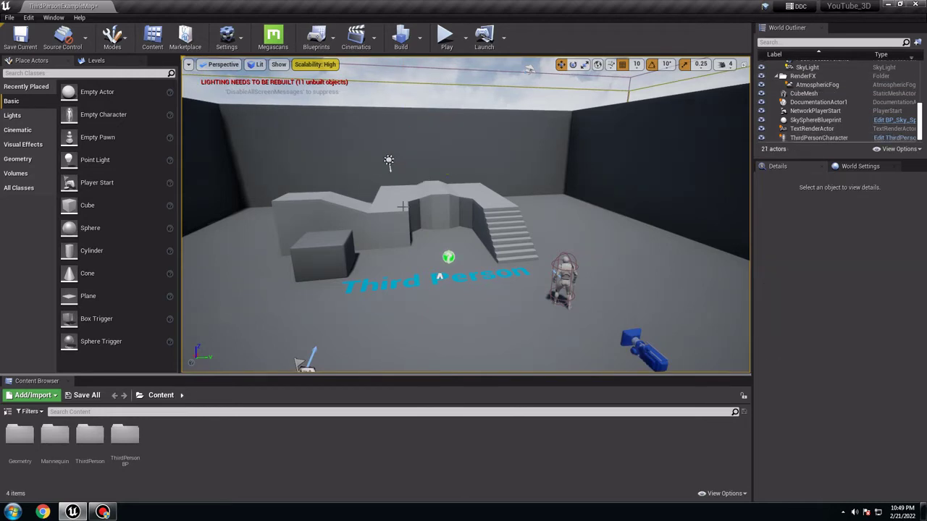
left_click(348, 249)
key("Delete")
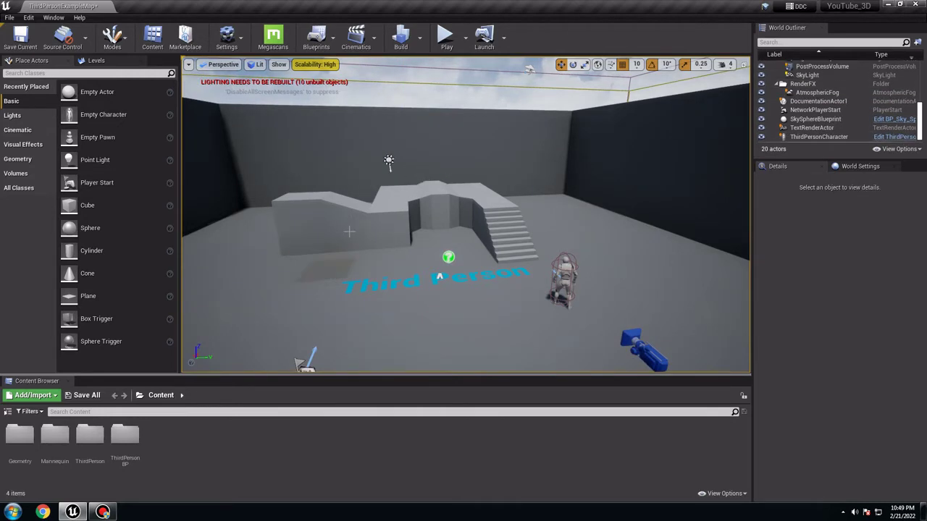
Delete the ramp, all the raised walkway pieces and the linear stair from the arena
left_click(353, 216)
key("Delete")
left_click(390, 219)
key("Delete")
left_click(440, 204)
key("Delete")
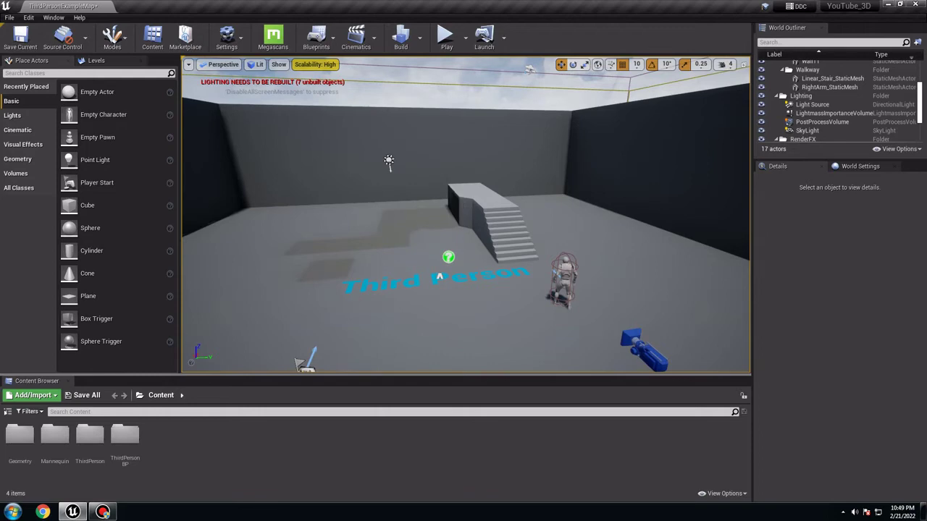
left_click(462, 206)
key("Delete")
left_click(496, 232)
key("Delete")
Delete the Third Person text, the documentation actor, the third-person character and the back wall of the arena
left_click(439, 277)
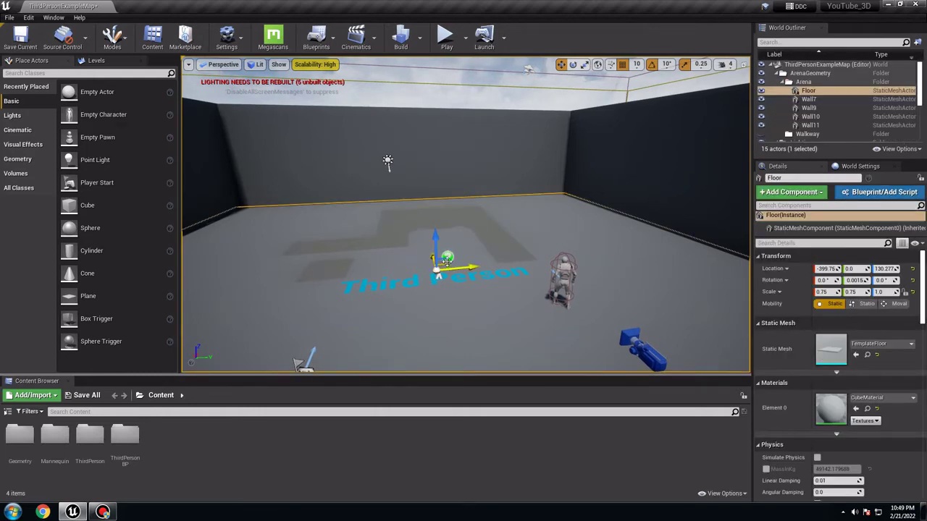
key("Delete")
left_click(439, 277)
key("Delete")
right_click_drag(438, 276, 454, 242)
left_click(513, 270)
key("Delete")
left_click(454, 240)
key("Delete")
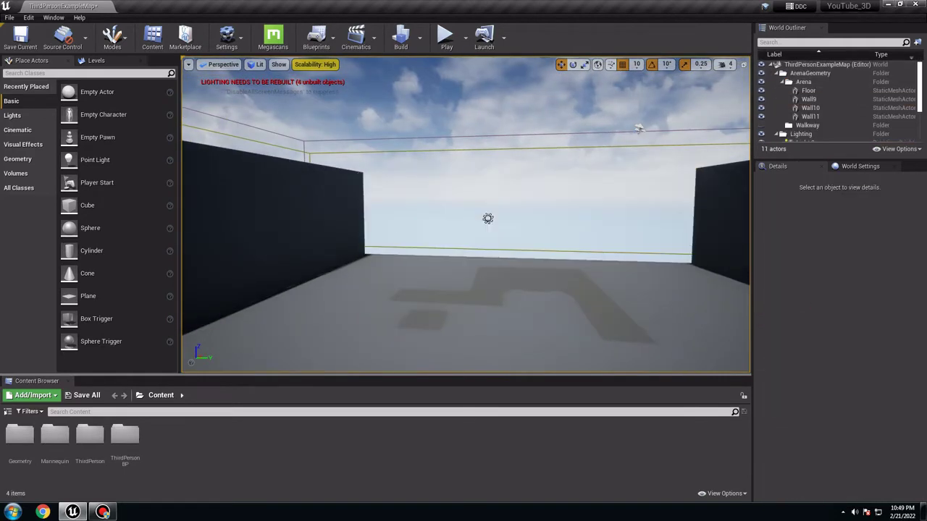
Delete the two side walls of the arena and the atmospheric fog actor
left_click(314, 228)
key("Delete")
right_click_drag(314, 228, 374, 146)
left_click(432, 145)
key("Delete")
left_click(482, 230)
right_click_drag(482, 231, 575, 236)
key("Delete")
Delete the last remaining arena wall and the floor
right_click_drag(405, 241, 551, 241)
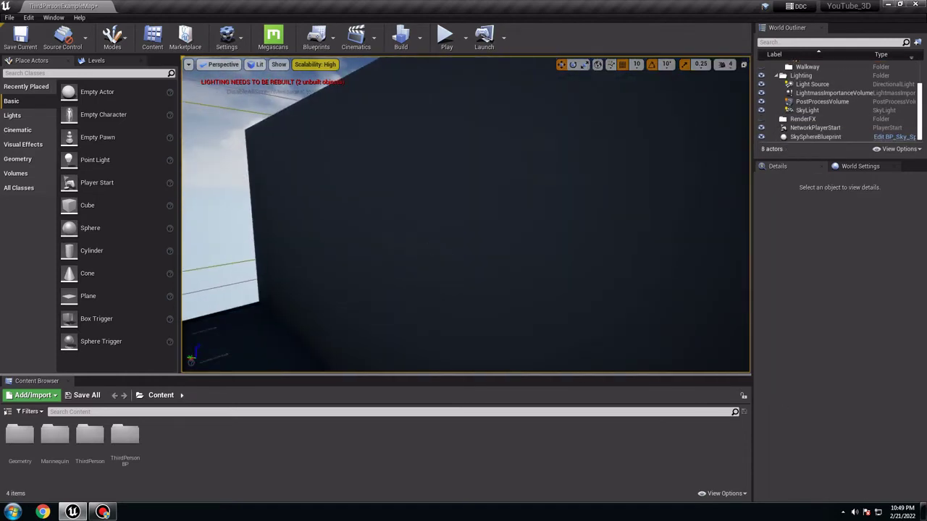
left_click(405, 241)
key("Delete")
right_click_drag(352, 249, 412, 308)
left_click(348, 234)
key("Delete")
right_click_drag(327, 221, 367, 80)
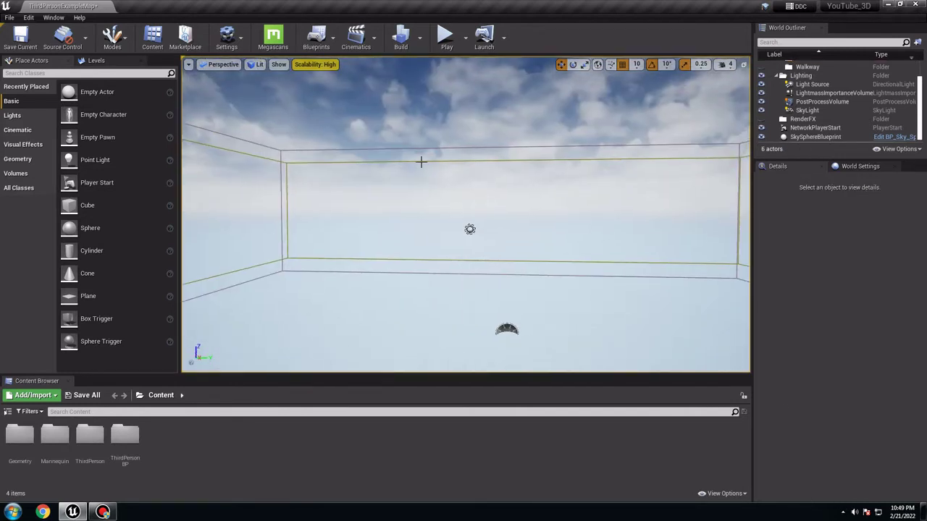
Raise the Light Source to a Z location of 1320 and the SkyLight to a Z location of 1210
left_click(470, 229)
left_click_drag(471, 190, 471, 59)
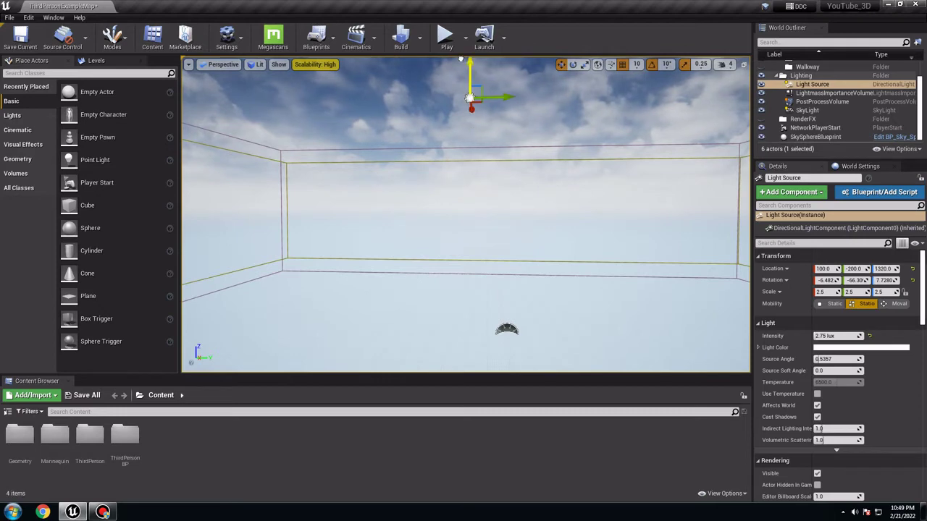
left_click(506, 328)
left_click_drag(506, 296, 499, 80)
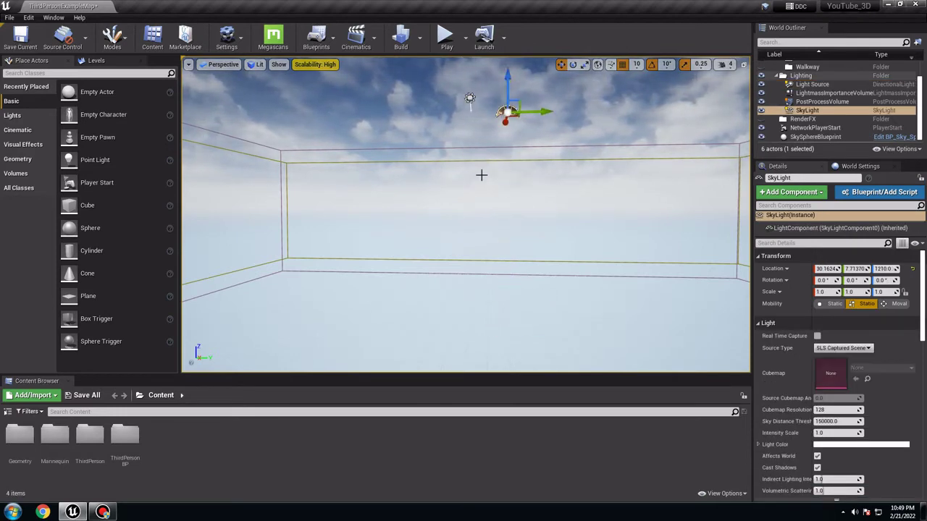
Delete the empty ArenaGeometry, Arena, RenderFX and Walkway folders from the World Outliner
right_click_drag(500, 108, 495, 236)
key("w")
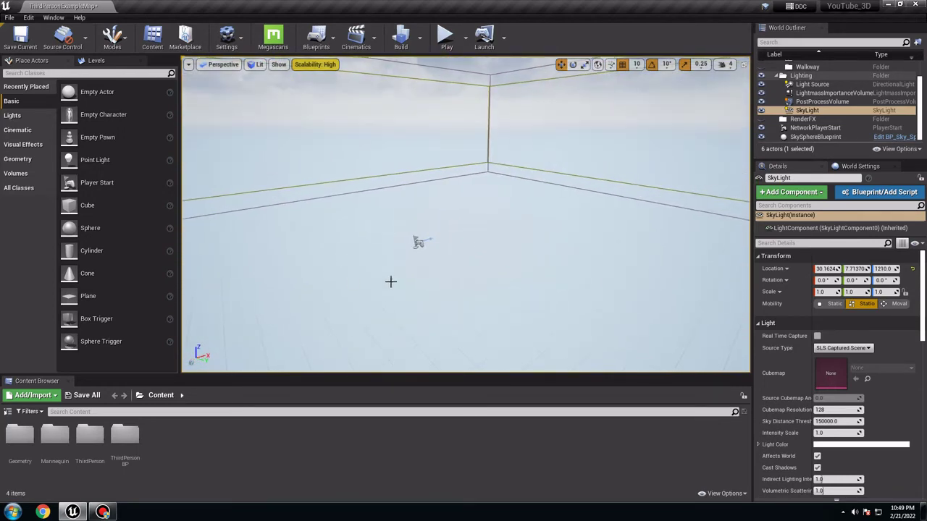
scroll(833, 76, "up", 1)
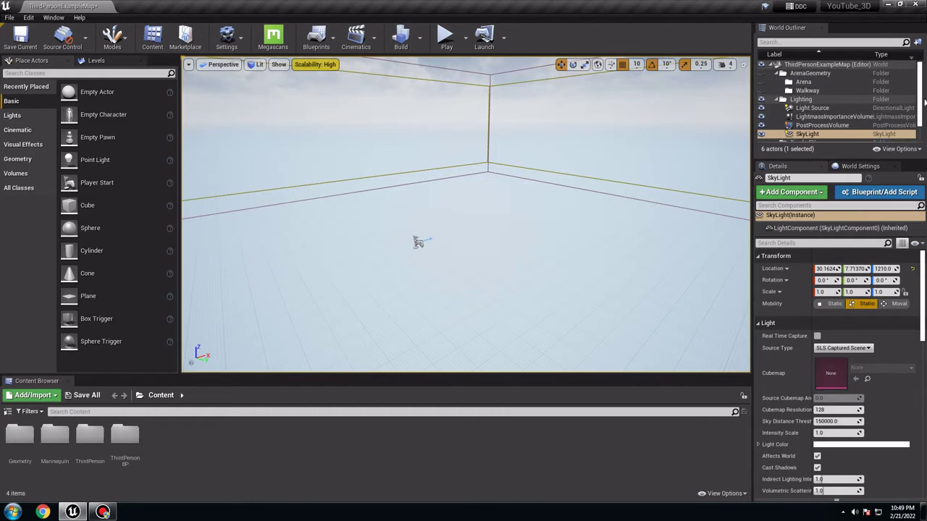
left_click(759, 31)
left_click(806, 75)
key("Delete")
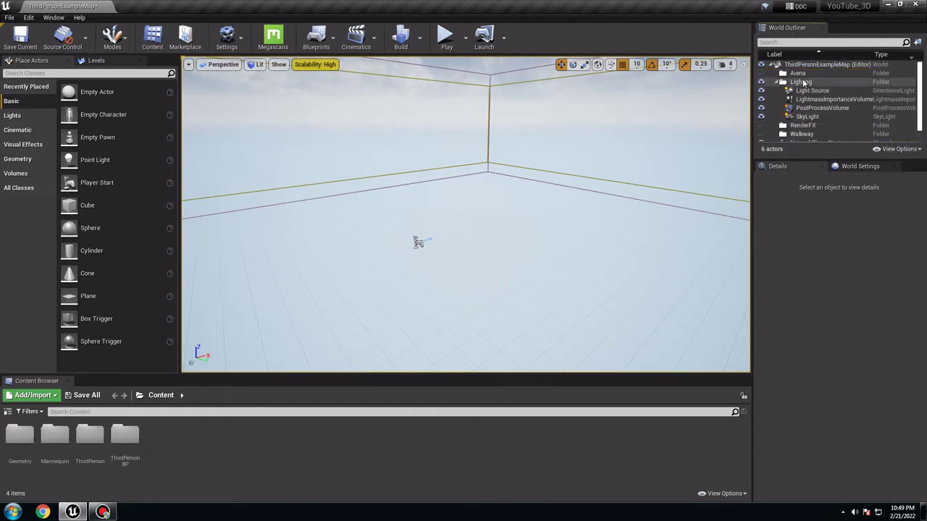
left_click(799, 73)
key("Delete")
left_click(801, 117)
key("Delete")
left_click(801, 117)
key("Delete")
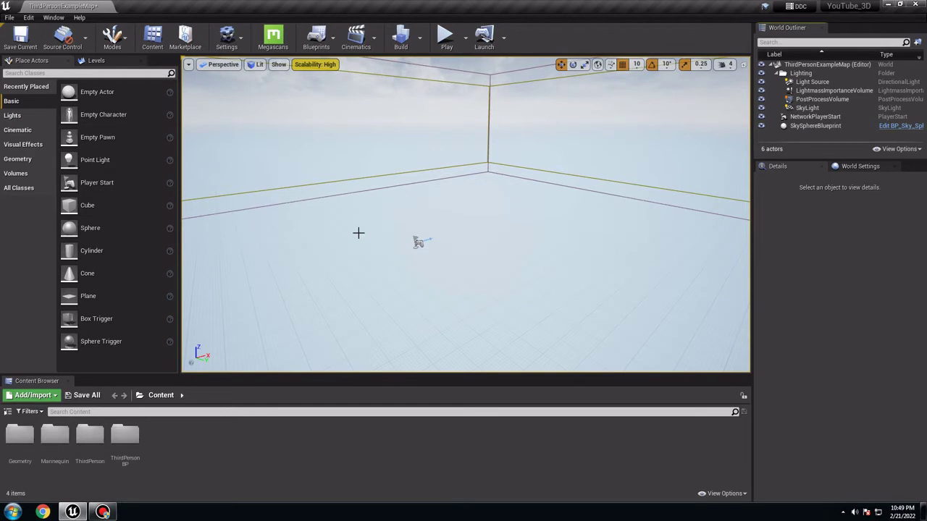
Place a Box geometry brush as a floor, scaled to 7.0 × 6.25 × 0.25 and lowered to a Z location of 110
left_click(21, 160)
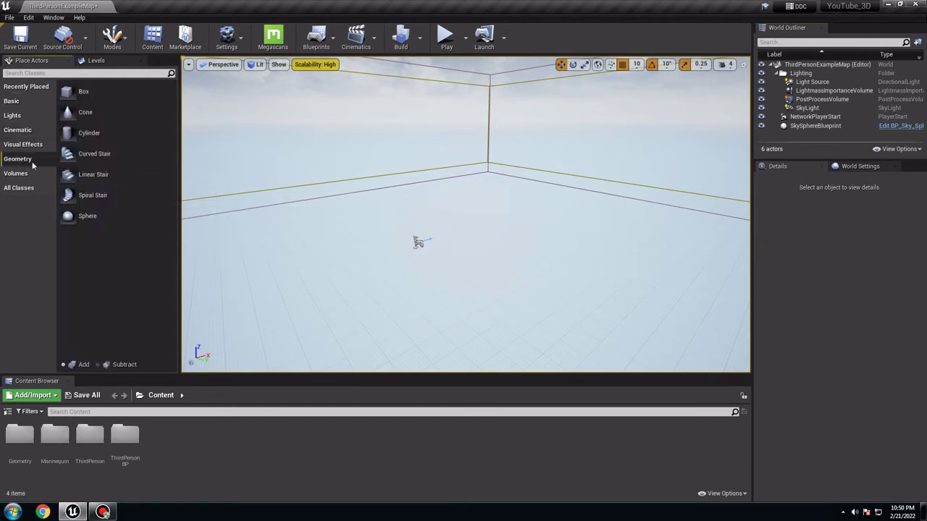
mouse_move(87, 91)
left_mouse_down()
mouse_move(420, 242)
mouse_move(472, 305)
left_mouse_up()
left_click(585, 66)
mouse_move(437, 200)
left_mouse_down()
mouse_move(436, 243)
mouse_move(438, 227)
mouse_move(603, 188)
left_mouse_up()
left_click_drag(457, 241, 466, 243)
left_click(560, 65)
left_click_drag(440, 193, 439, 320)
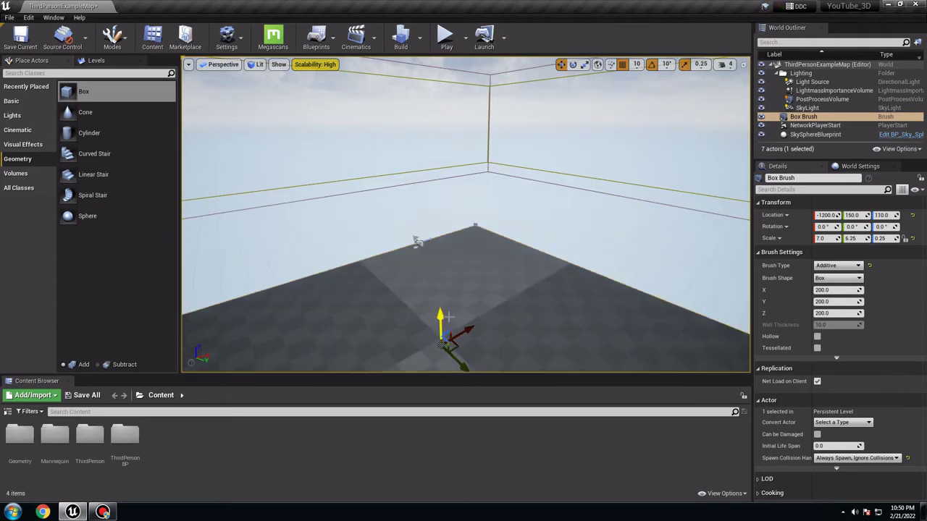
Move the NetworkPlayerStart over the middle of the new floor, to about X -1190, Y 144 and Z 252
left_click(418, 241)
right_click_drag(418, 242, 449, 237)
left_click_drag(417, 166, 623, 164)
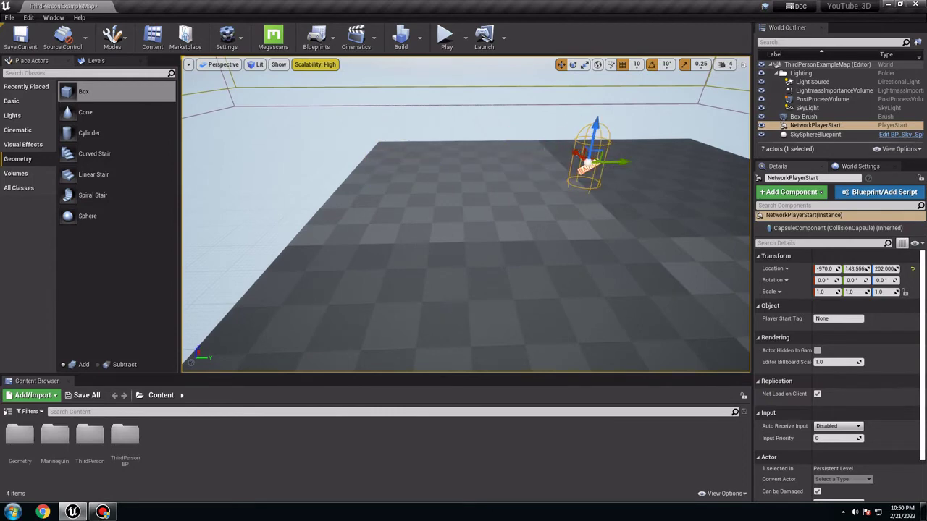
right_click_drag(594, 225, 645, 226)
right_click_drag(486, 173, 528, 155)
left_click_drag(456, 176, 566, 185)
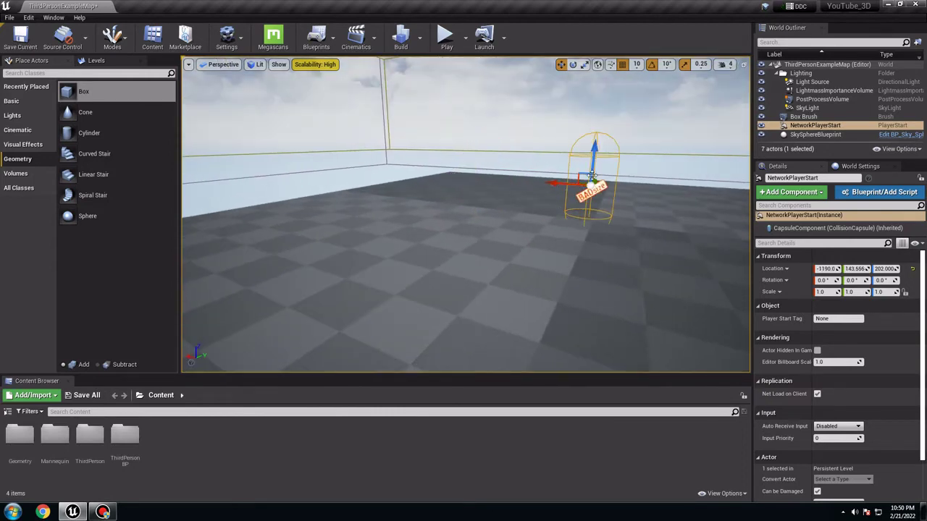
left_click_drag(593, 156, 593, 127)
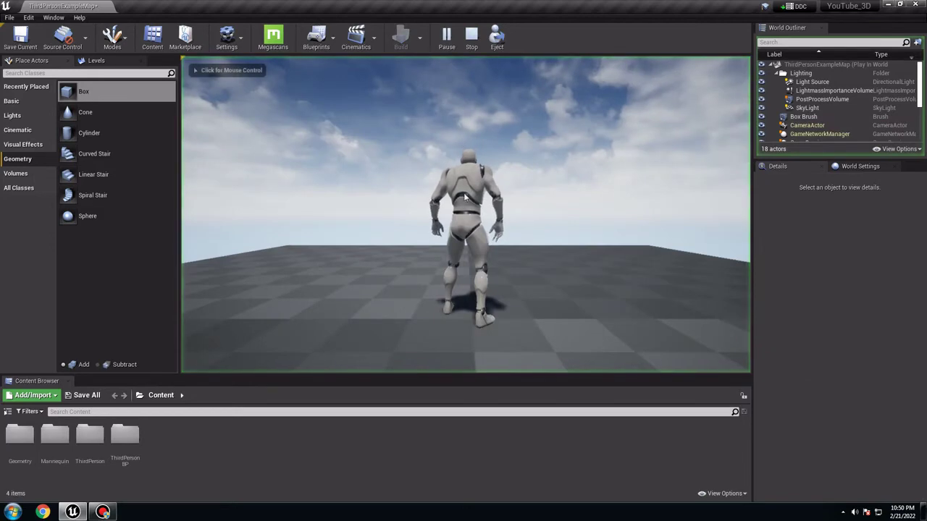
Play-test the level by running the character sideways in both directions across the new floor, and end the play session
left_click(454, 92)
key("a")
key("d")
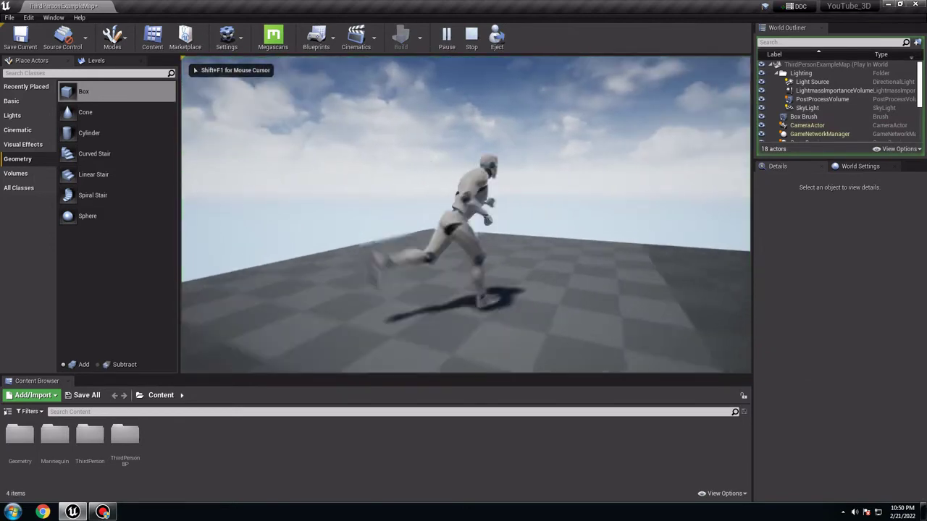
key("a")
key("d")
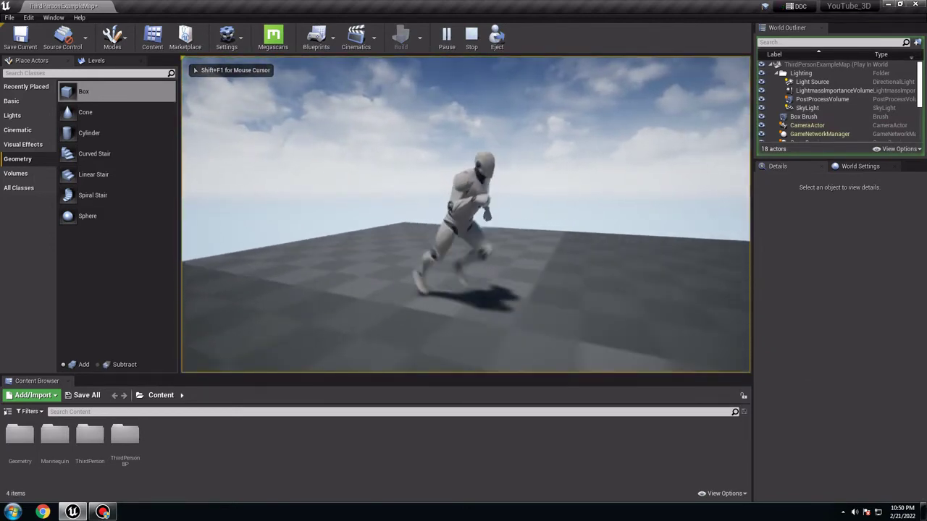
key("Escape")
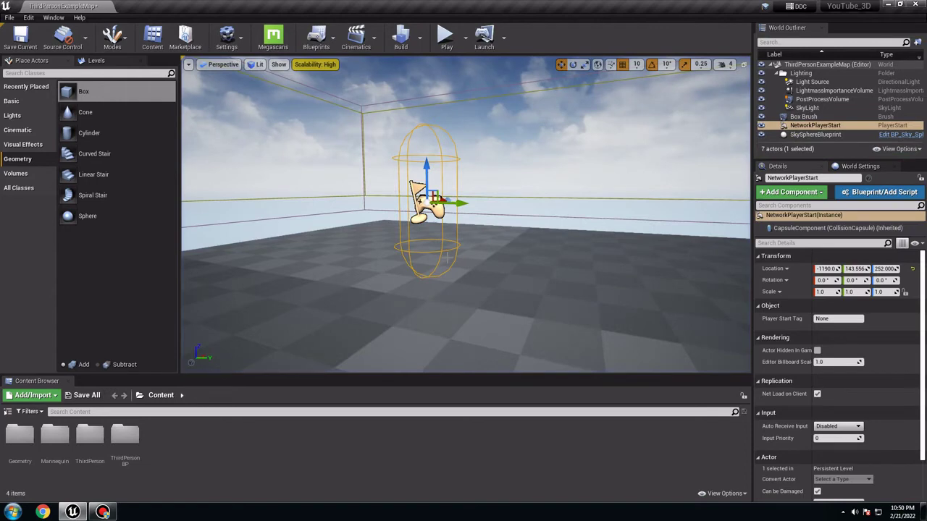